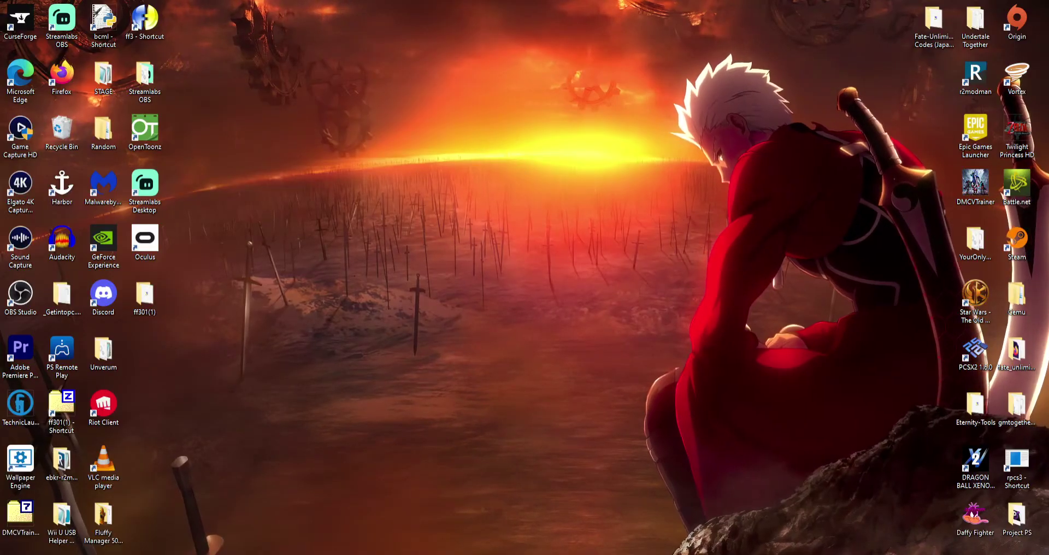
- Create a new folder on the desktop named 'P5R Mods'
{"action": "right_click", "coordinate": [212, 388]}
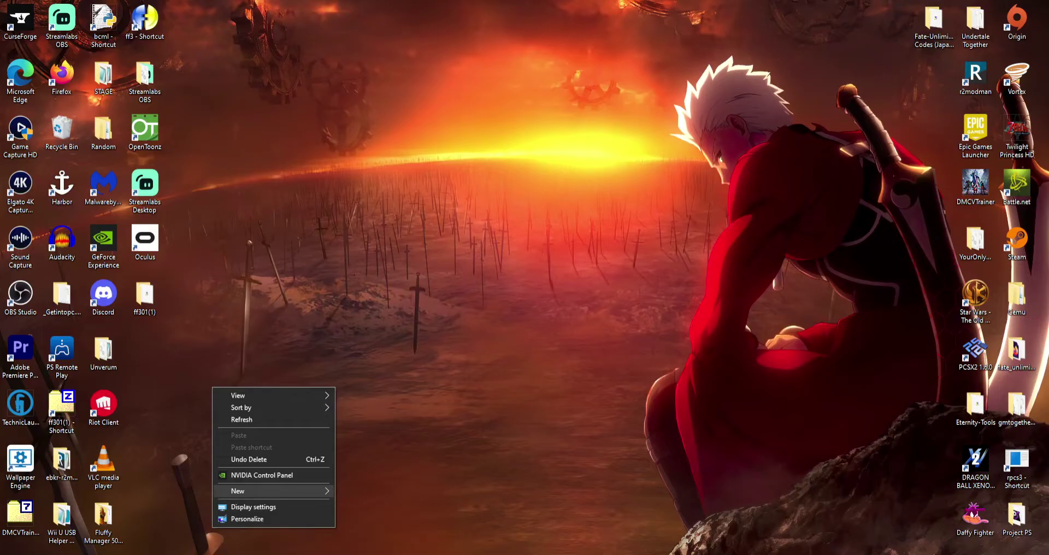
{"action": "mouse_move", "coordinate": [273, 490]}
{"action": "left_click", "coordinate": [355, 354]}
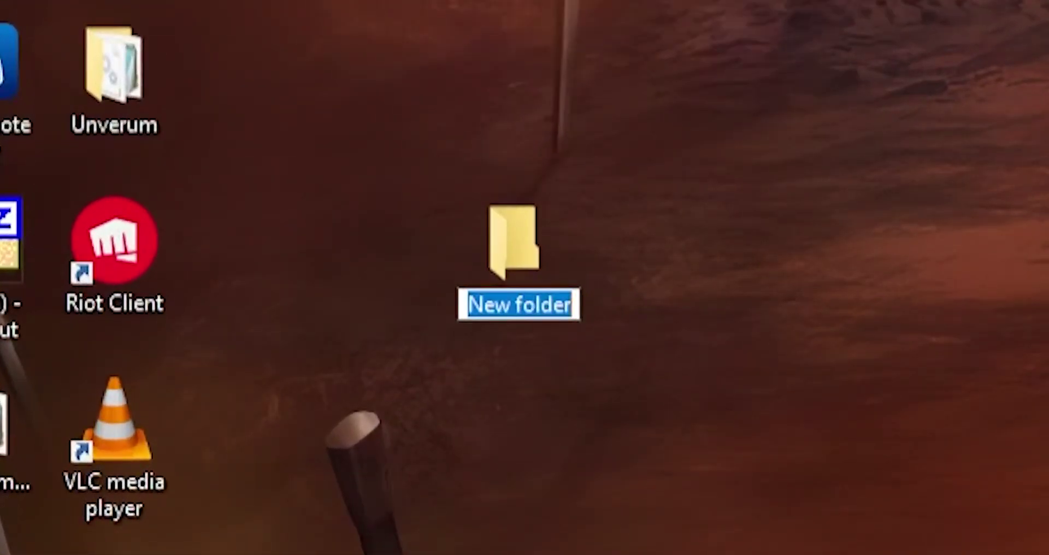
{"action": "type", "text": "P5R Mods"}
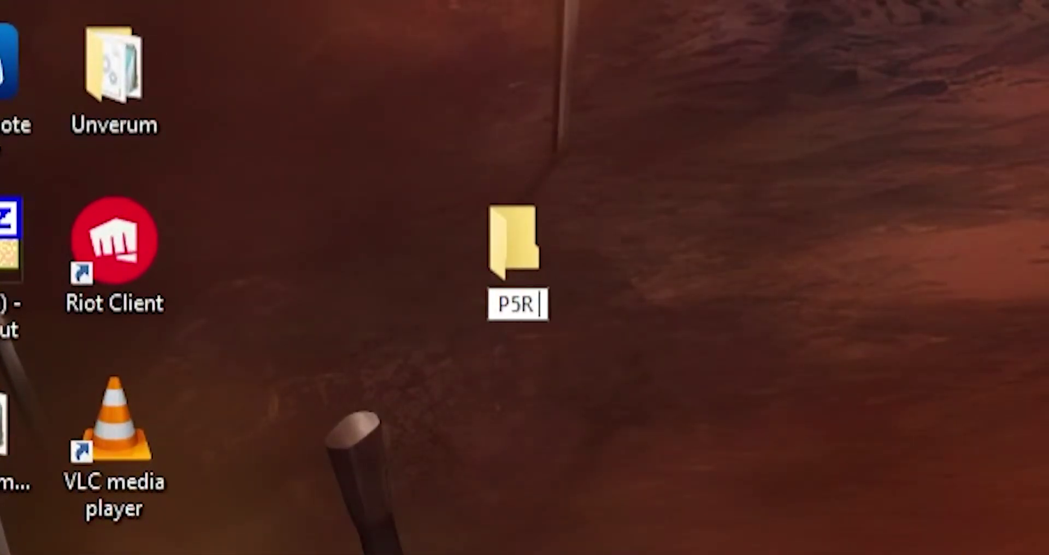
{"action": "key", "text": "Return"}
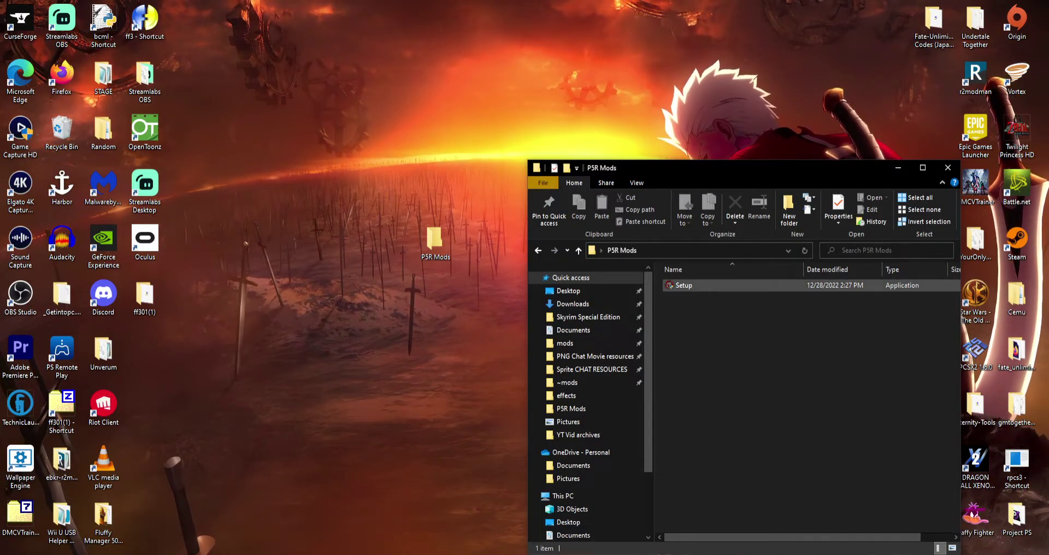
- Launch the Setup installer and get past the SmartScreen warning through More info
{"action": "double_click", "coordinate": [683, 285]}
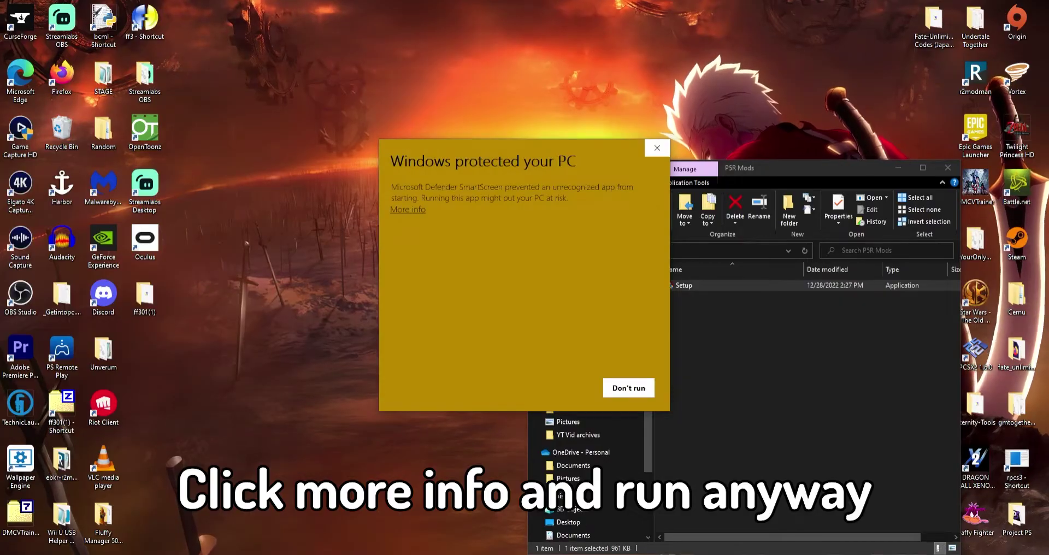
{"action": "left_click", "coordinate": [408, 209]}
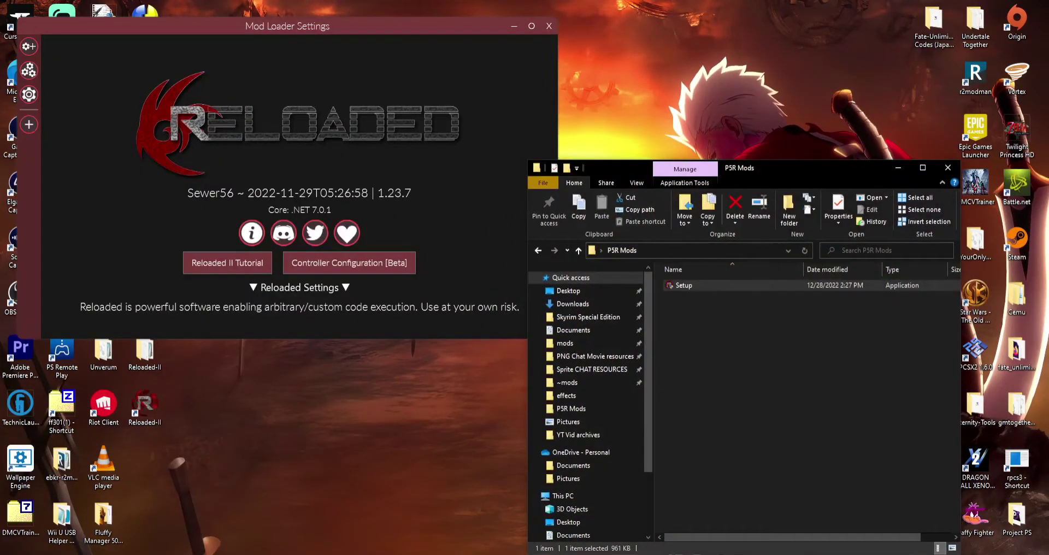
- Paste the Reloaded-II desktop shortcut into P5R Mods and dismiss the Reloaded II tutorial
{"action": "left_click", "coordinate": [144, 408]}
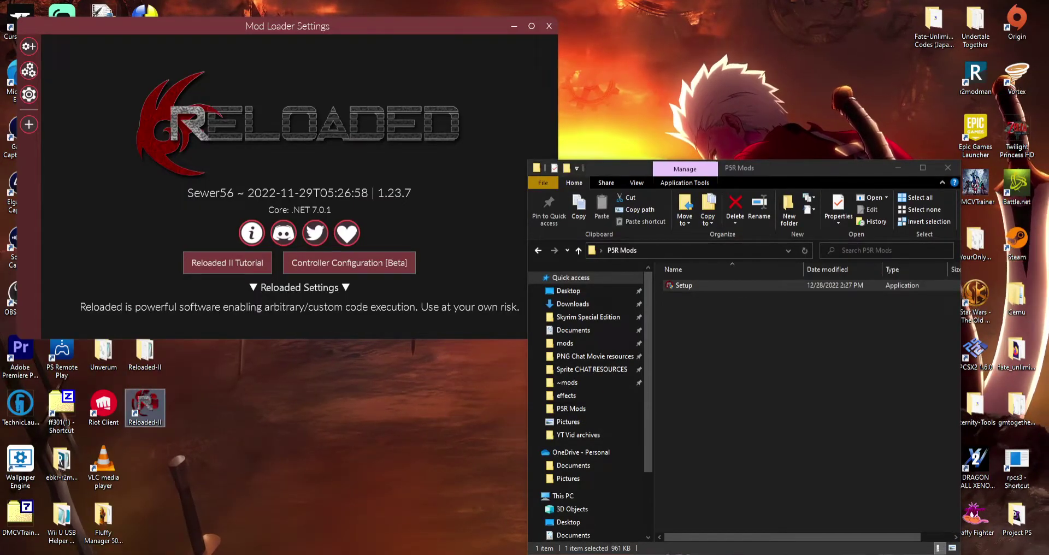
{"action": "left_click", "coordinate": [683, 285]}
{"action": "key", "text": "ctrl+v"}
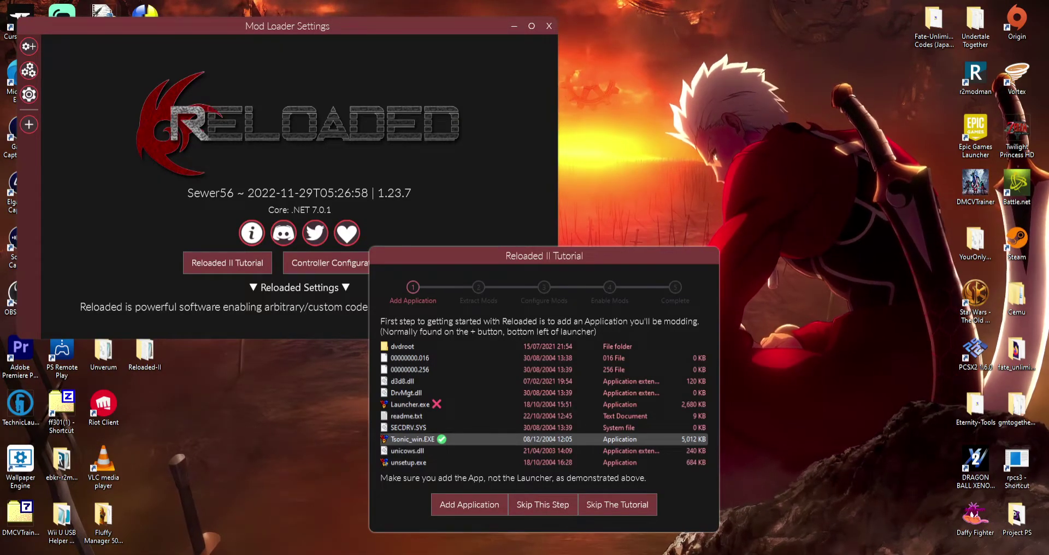
{"action": "key", "text": "Escape"}
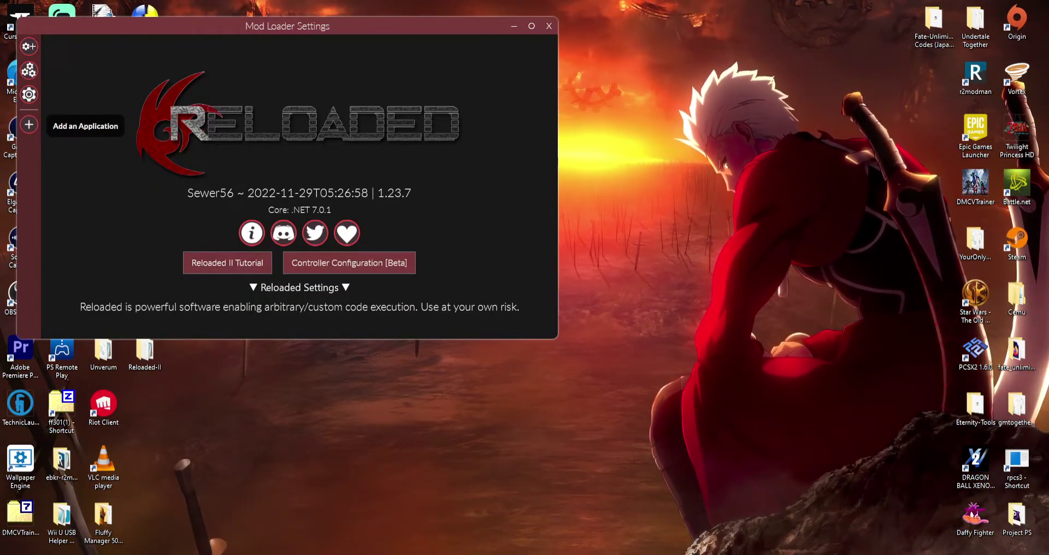
- Start adding an application and browse to C:\Program Files (x86)\Steam\steamapps\common
{"action": "left_click", "coordinate": [29, 124]}
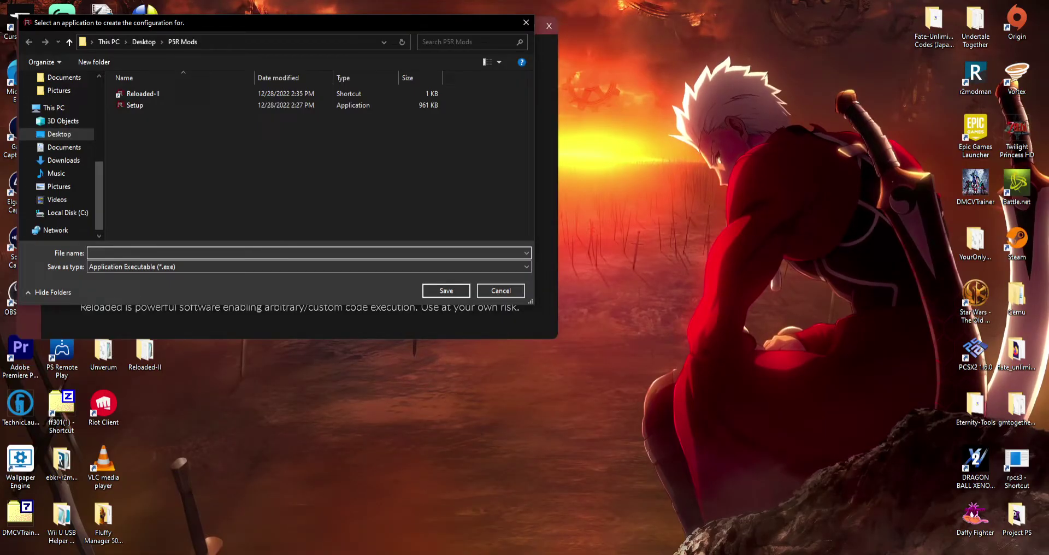
{"action": "left_click", "coordinate": [67, 212]}
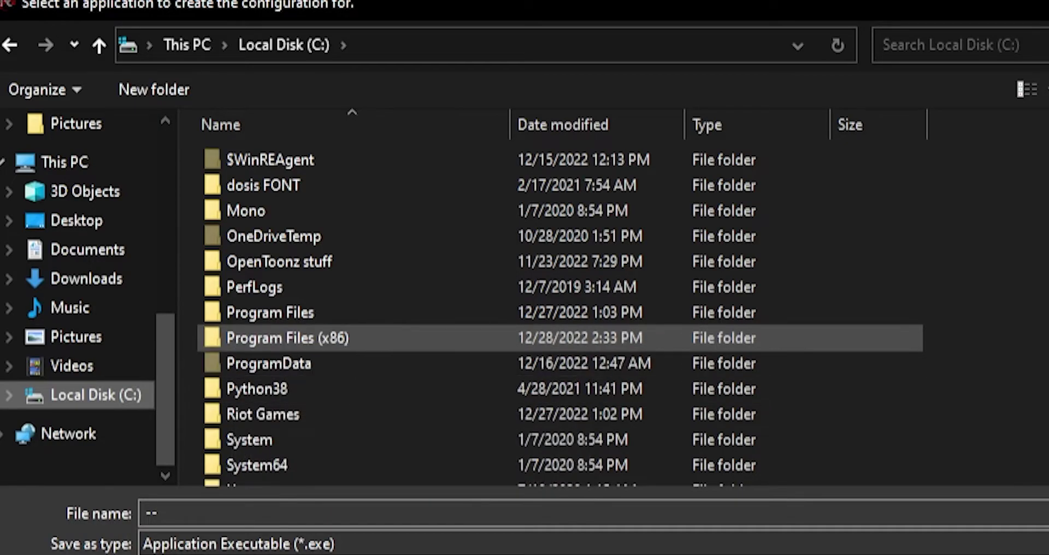
{"action": "double_click", "coordinate": [287, 338]}
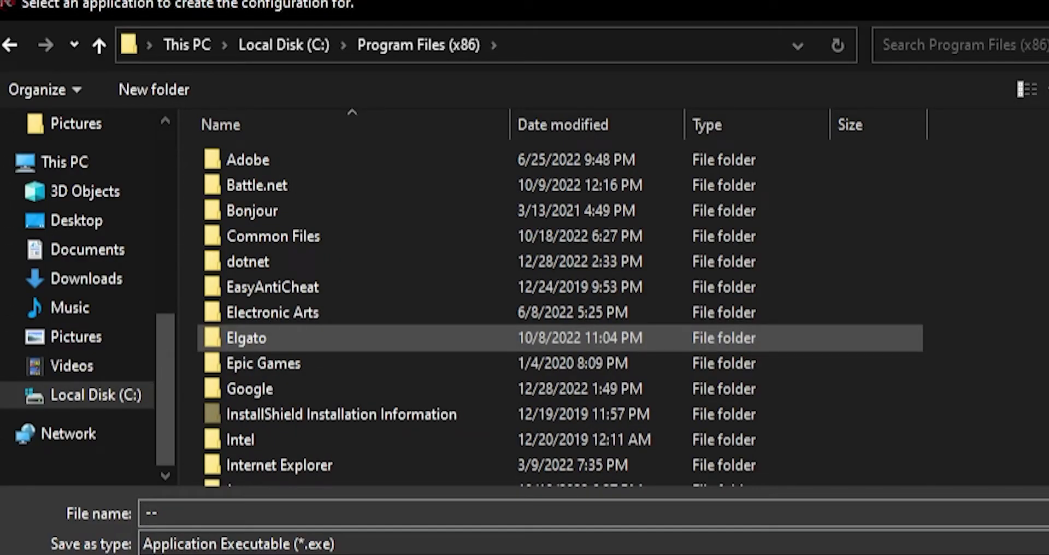
{"action": "scroll", "coordinate": [287, 268], "scroll_direction": "down", "scroll_amount": 7}
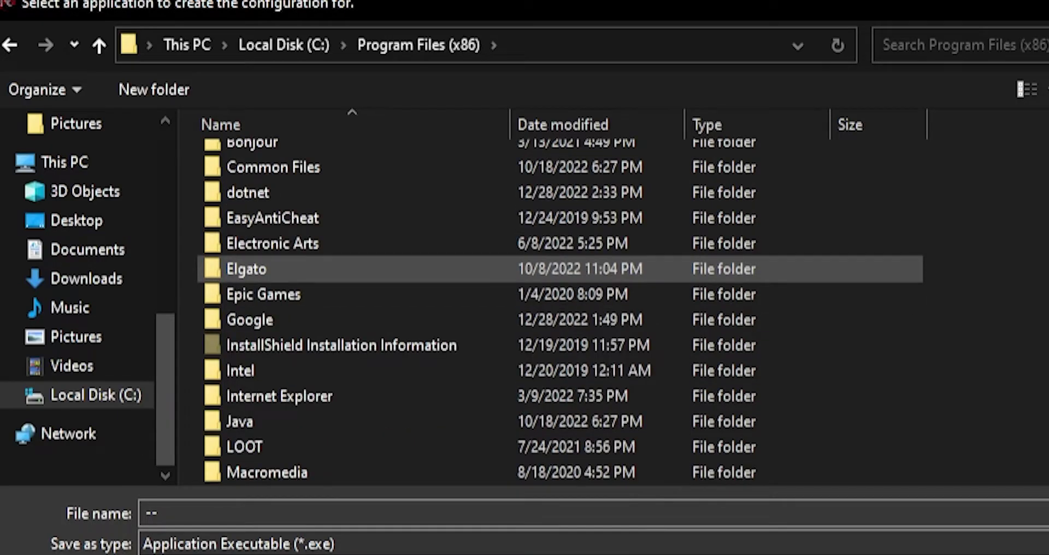
{"action": "scroll", "coordinate": [273, 269], "scroll_direction": "down", "scroll_amount": 1}
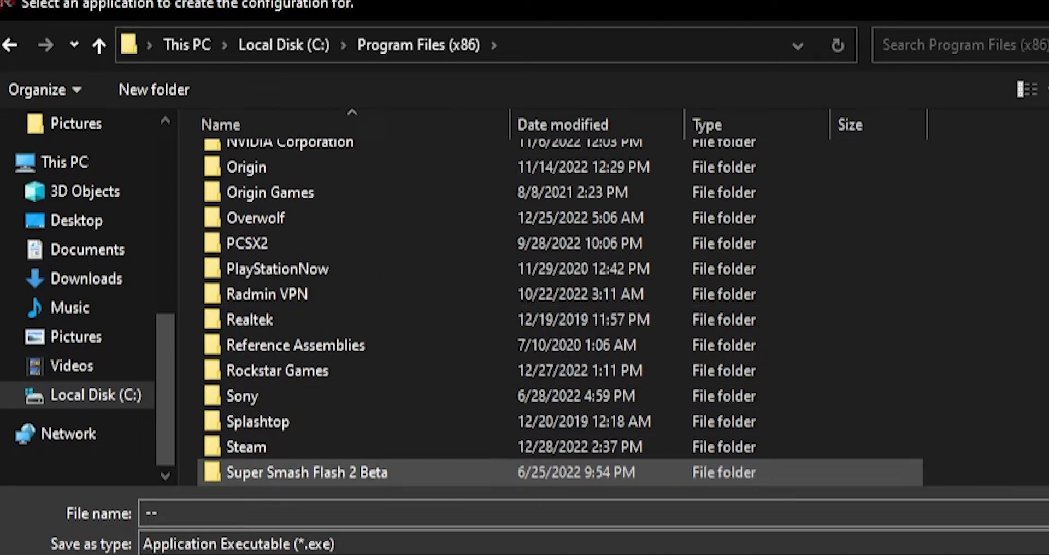
{"action": "double_click", "coordinate": [273, 443]}
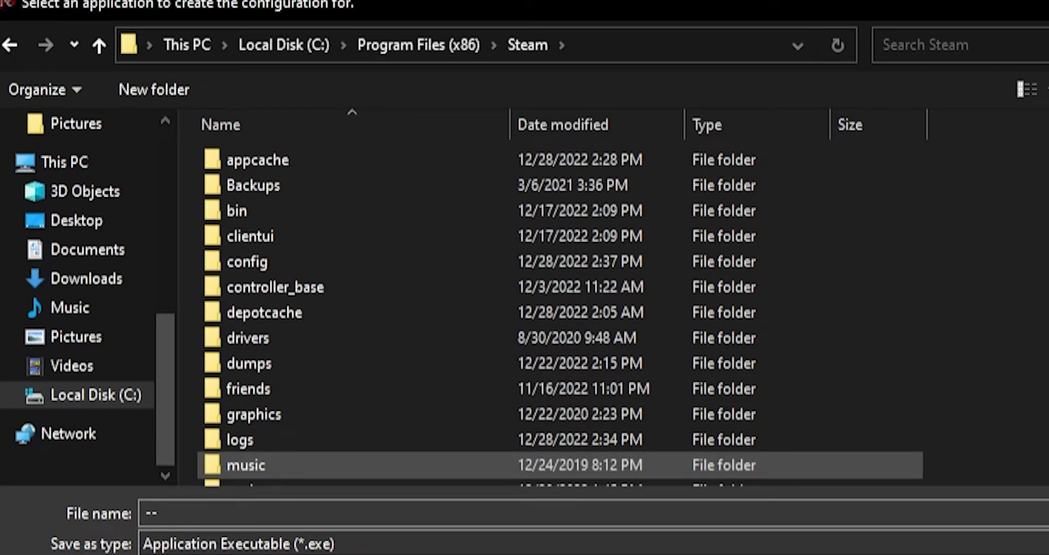
{"action": "double_click", "coordinate": [246, 465]}
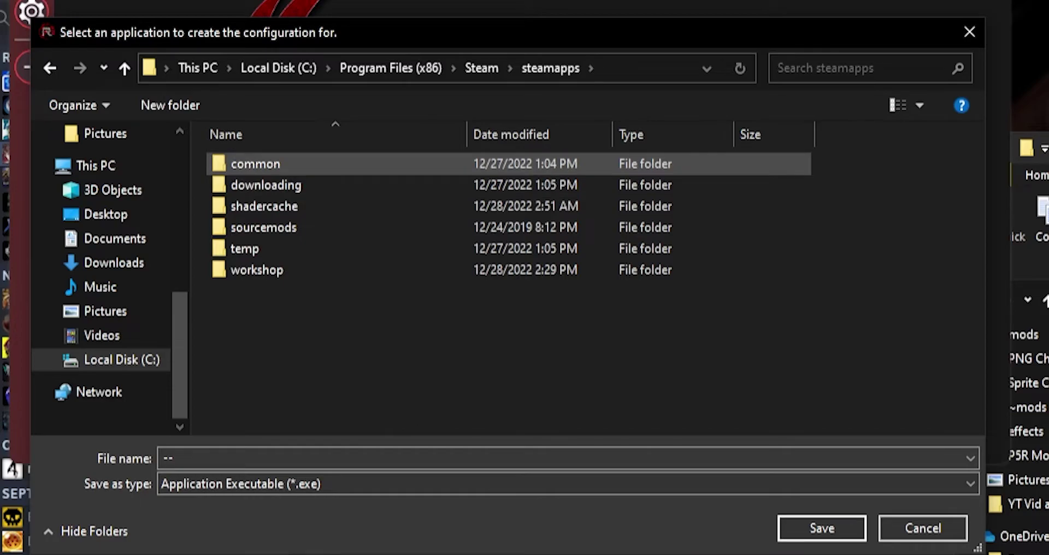
{"action": "double_click", "coordinate": [256, 164]}
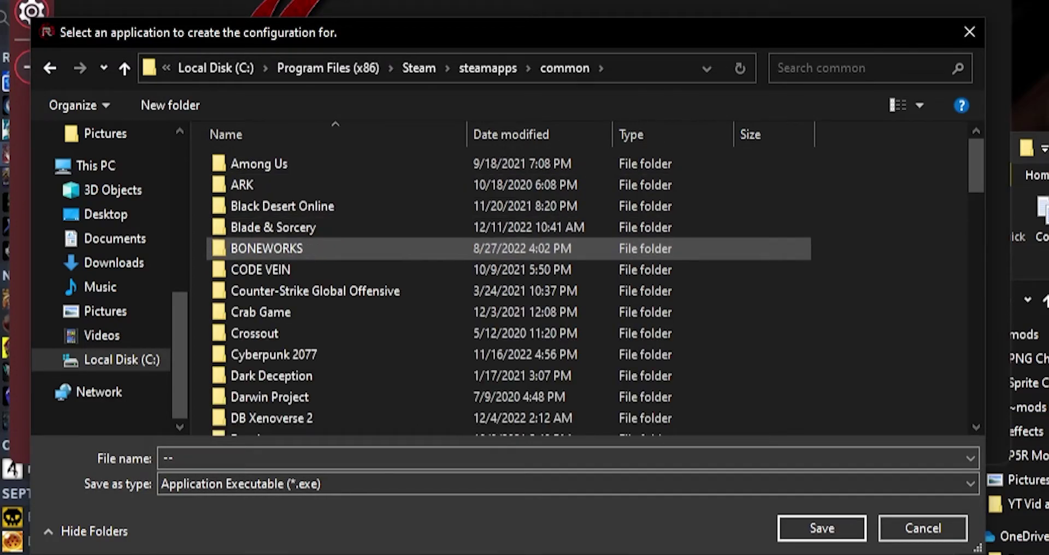
- Pick P5R.exe in the P5R folder to register Persona 5 Royal
{"action": "scroll", "coordinate": [276, 295], "scroll_direction": "down", "scroll_amount": 4}
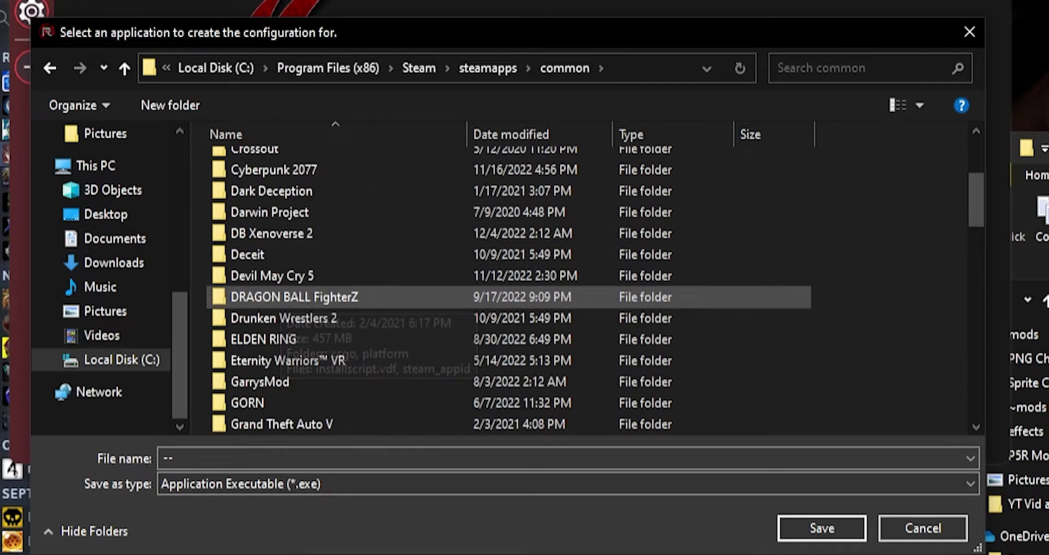
{"action": "scroll", "coordinate": [276, 297], "scroll_direction": "down", "scroll_amount": 4}
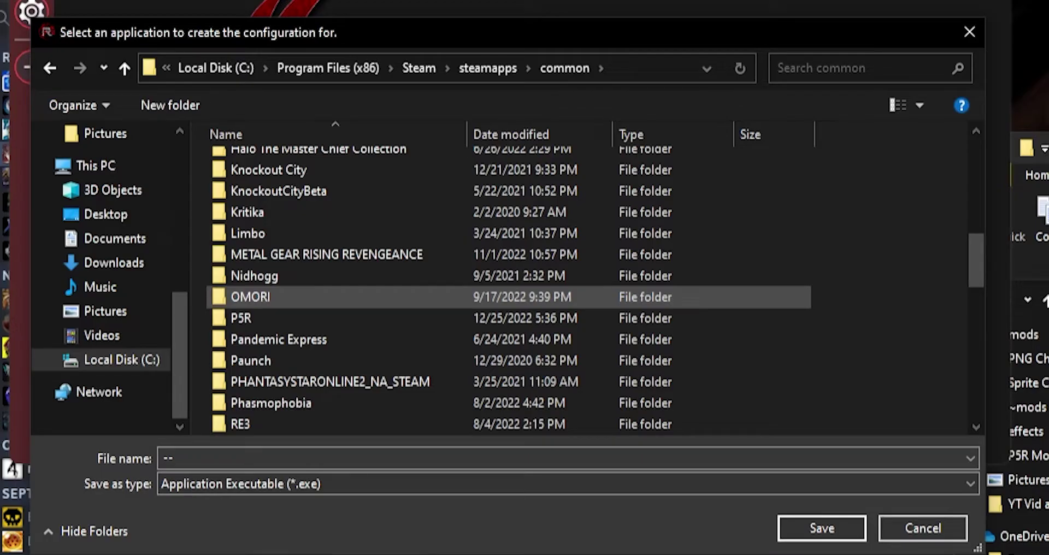
{"action": "double_click", "coordinate": [276, 318]}
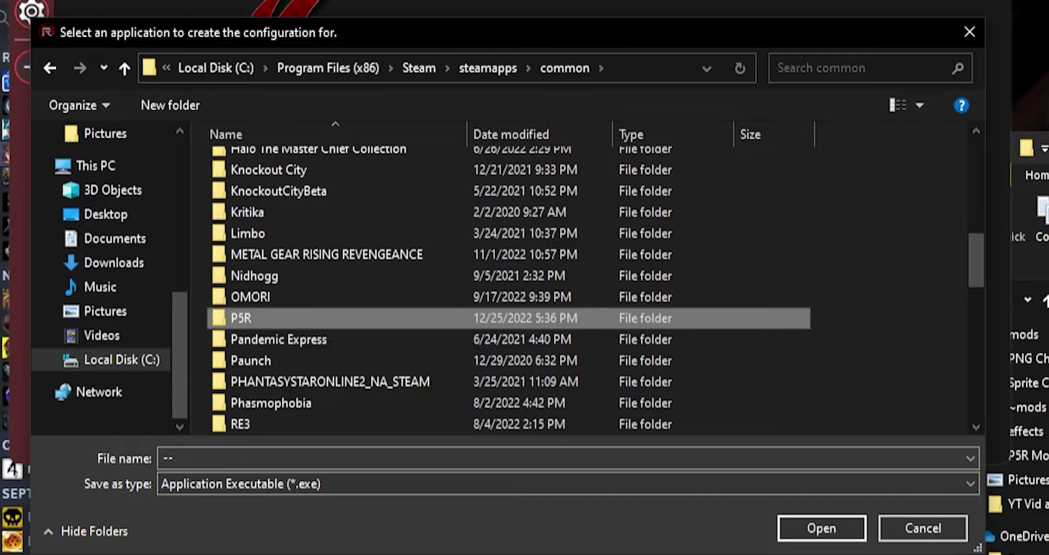
{"action": "left_click", "coordinate": [241, 206]}
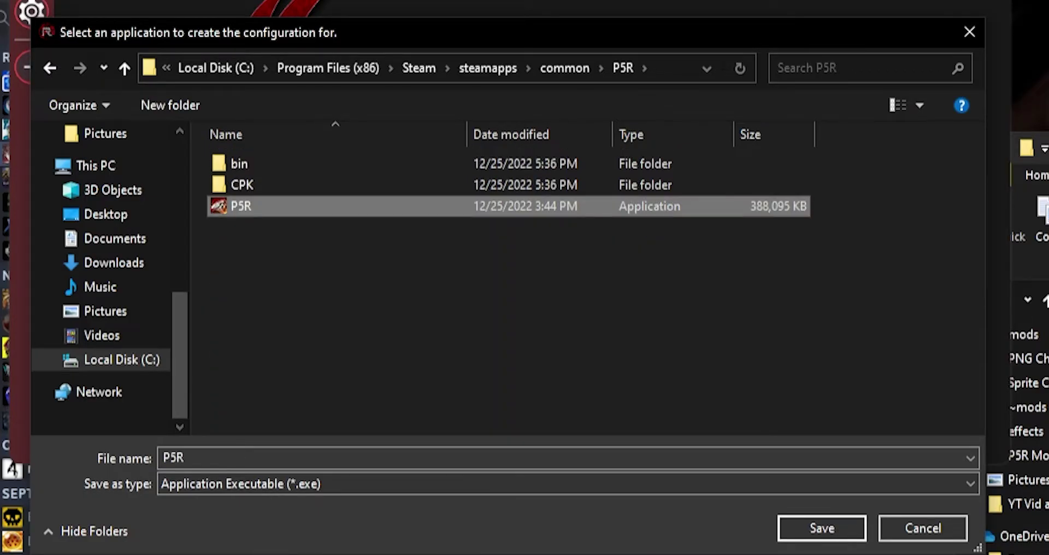
{"action": "key", "text": "Return"}
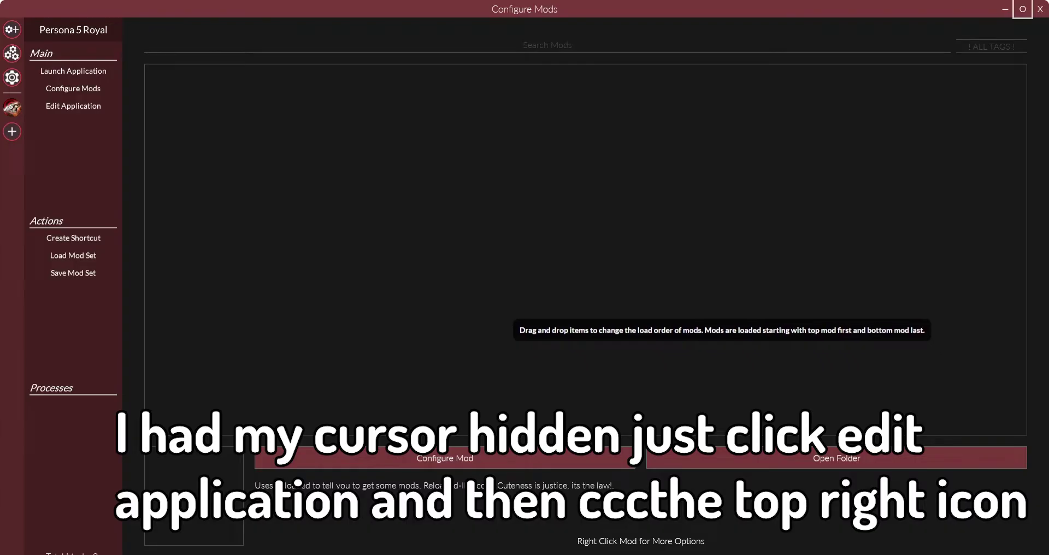
- From Persona 5 Royal, open Download Mods and search for 'essent'
{"action": "left_click", "coordinate": [74, 105]}
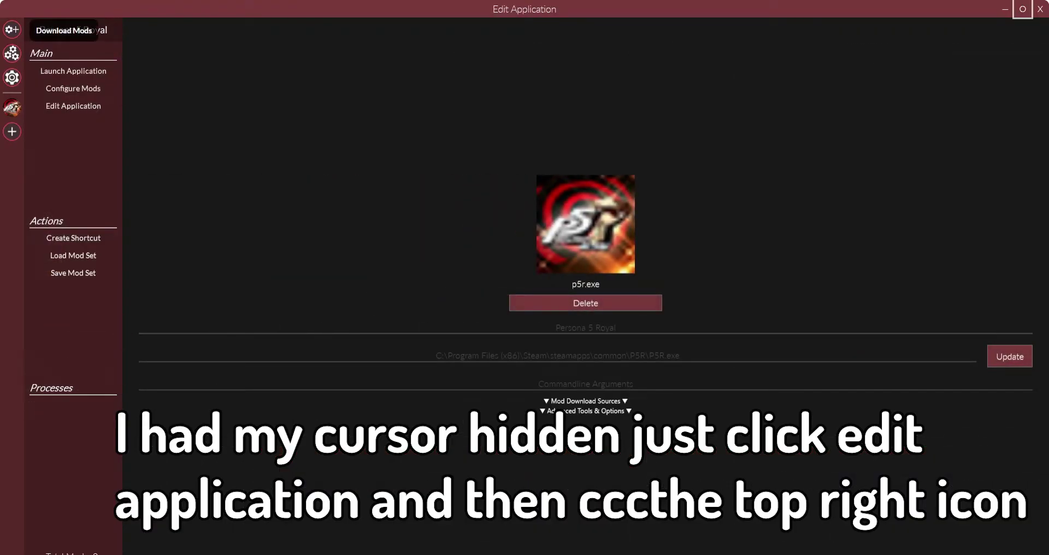
{"action": "left_click", "coordinate": [12, 29]}
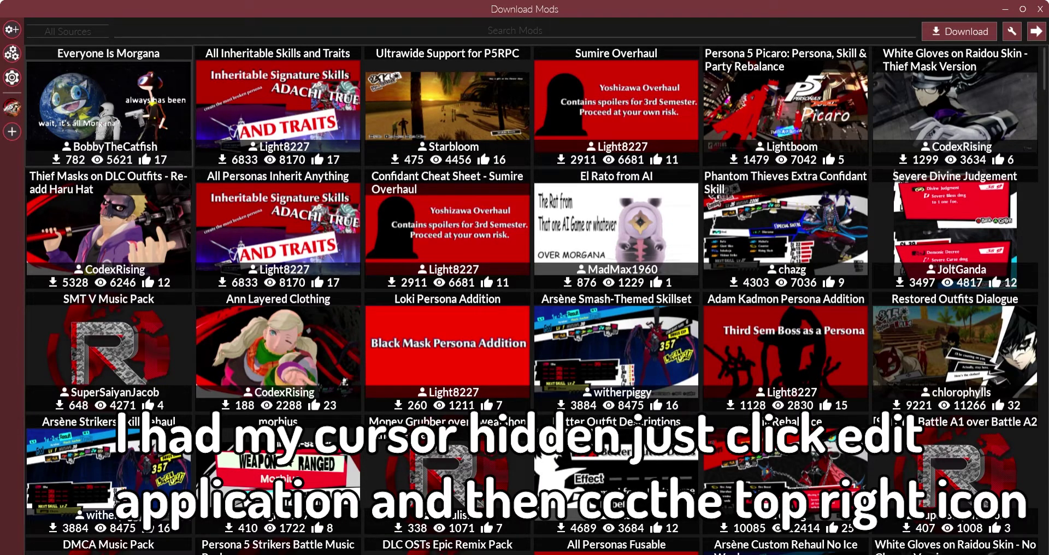
{"action": "left_click", "coordinate": [514, 31]}
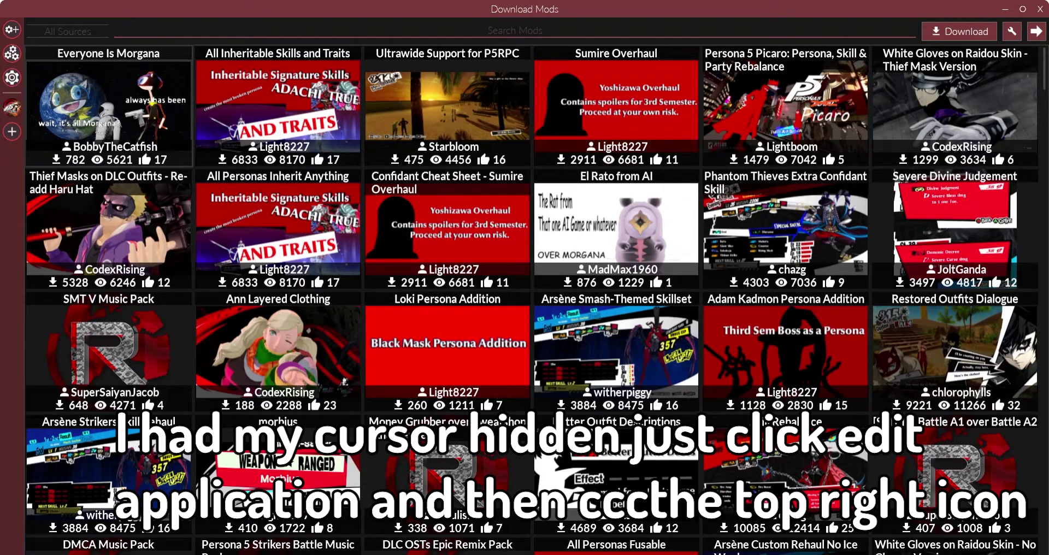
{"action": "type", "text": "ess"}
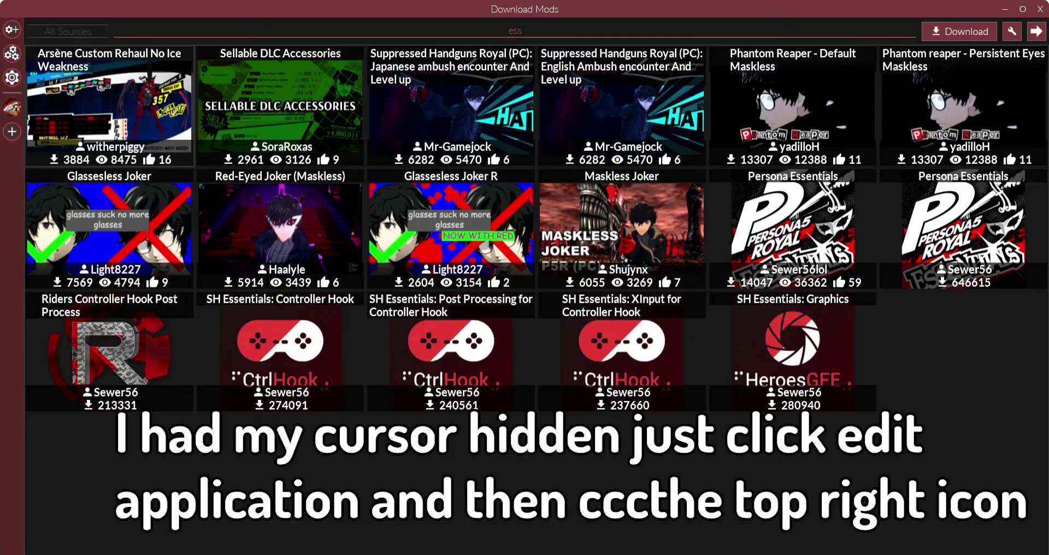
{"action": "type", "text": "emt"}
{"action": "key", "text": "BackSpace"}
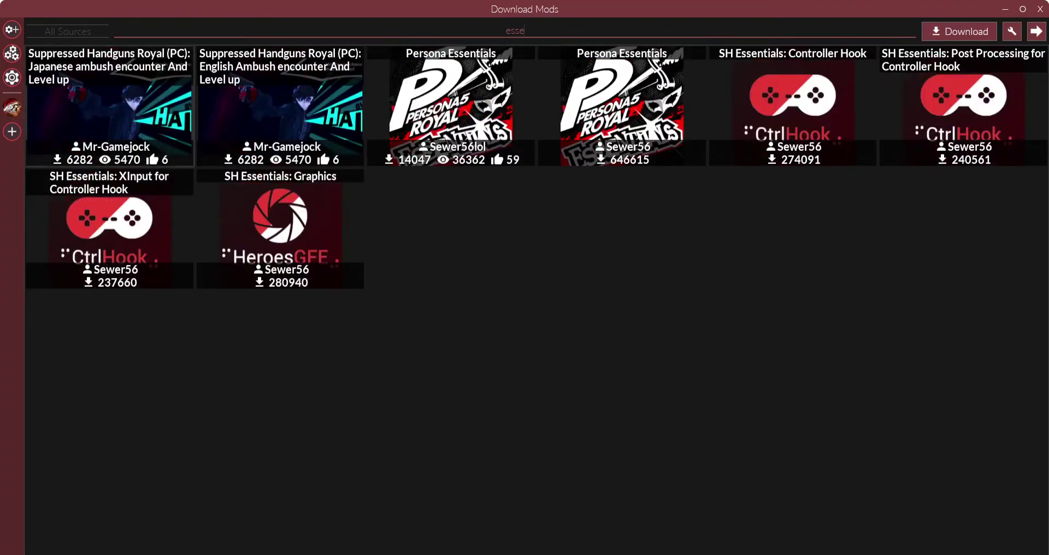
{"action": "type", "text": "nt"}
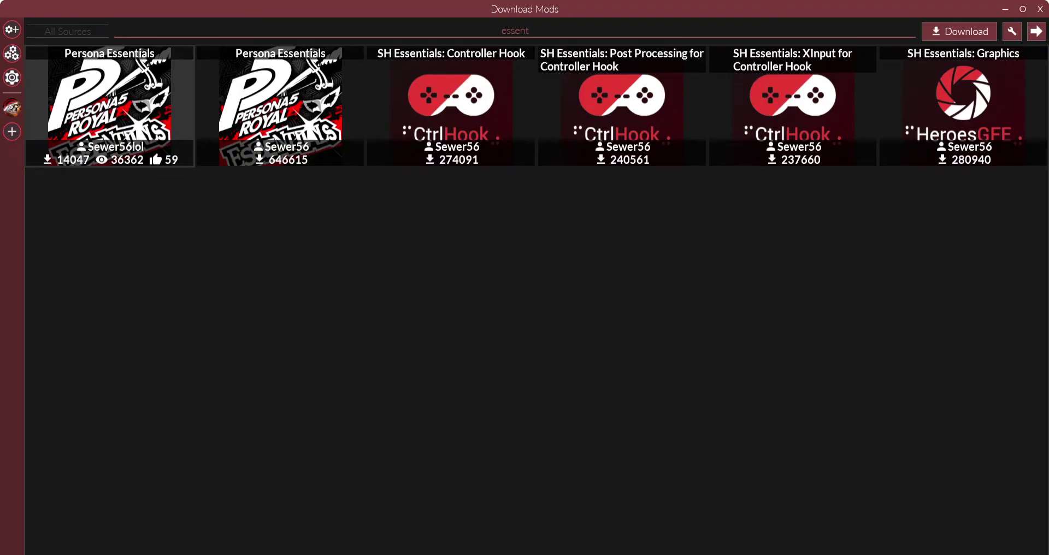
- Get the most recent Persona Essentials, then select it in the mod list and open its settings
{"action": "left_click", "coordinate": [109, 104]}
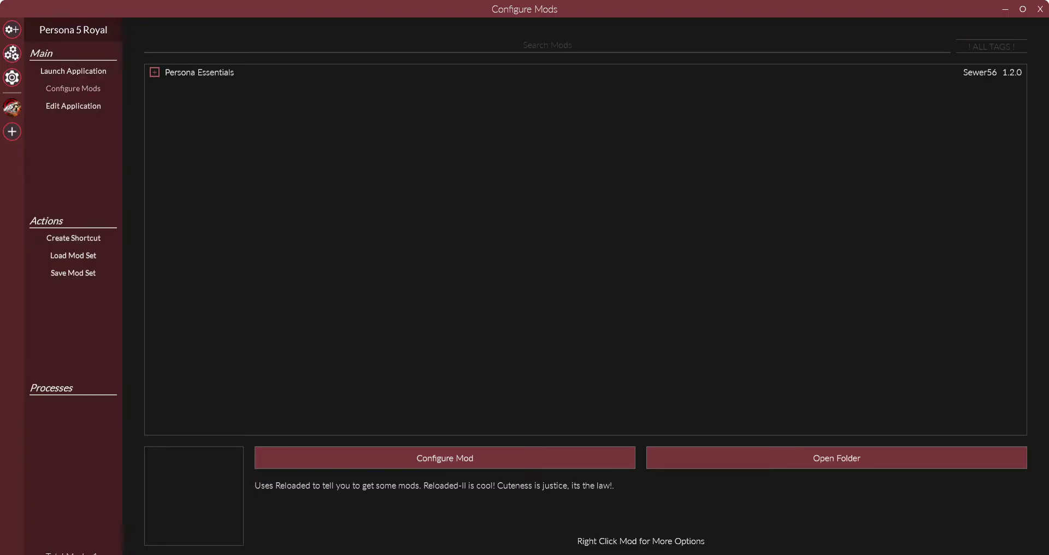
{"action": "left_click", "coordinate": [199, 72]}
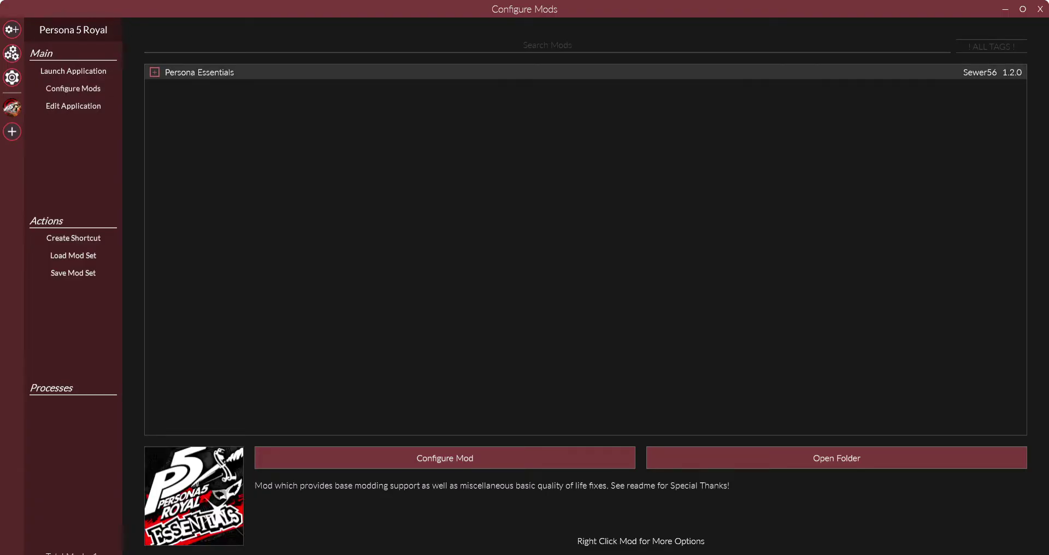
{"action": "left_click", "coordinate": [445, 458]}
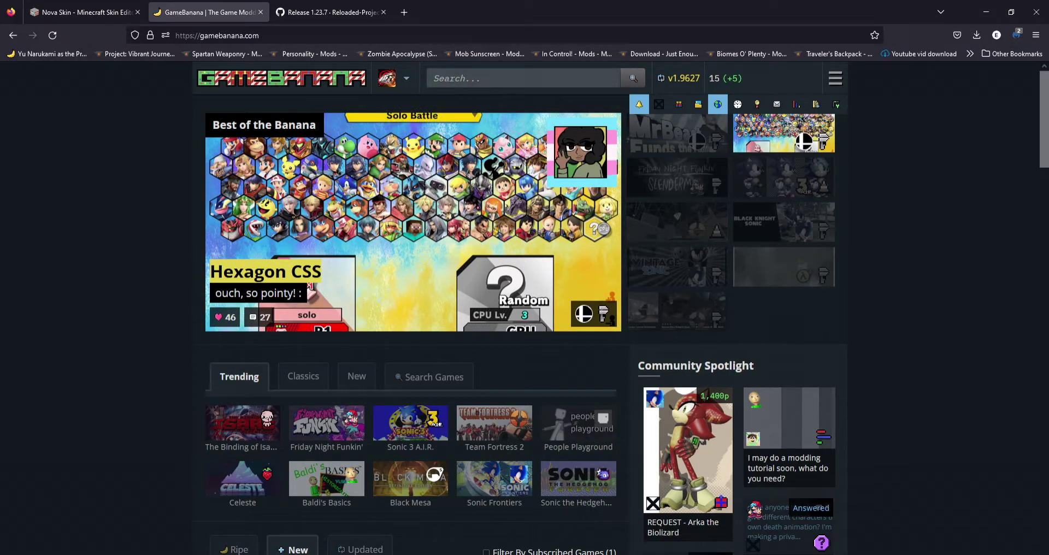
- Search GameBanana for 'persona 5 royal' and go to the Persona 5 Royal (PC) game page
{"action": "left_click", "coordinate": [519, 78]}
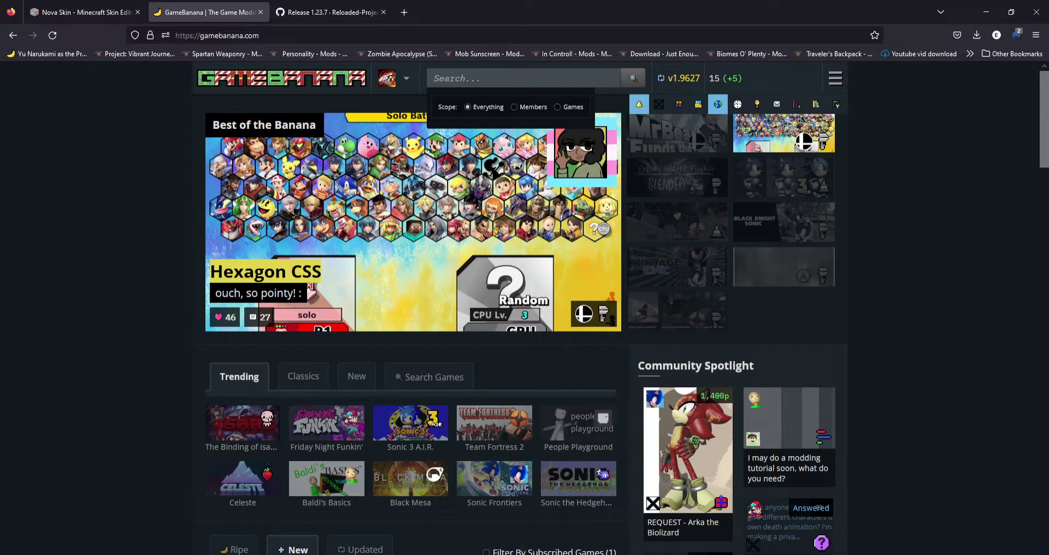
{"action": "type", "text": "per"}
{"action": "type", "text": "sona 5 royal"}
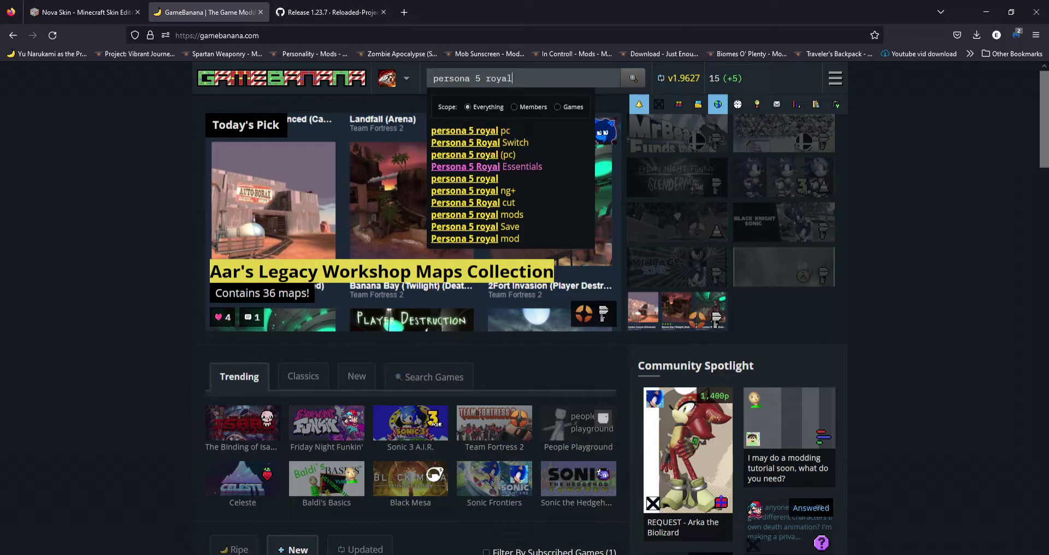
{"action": "key", "text": "Return"}
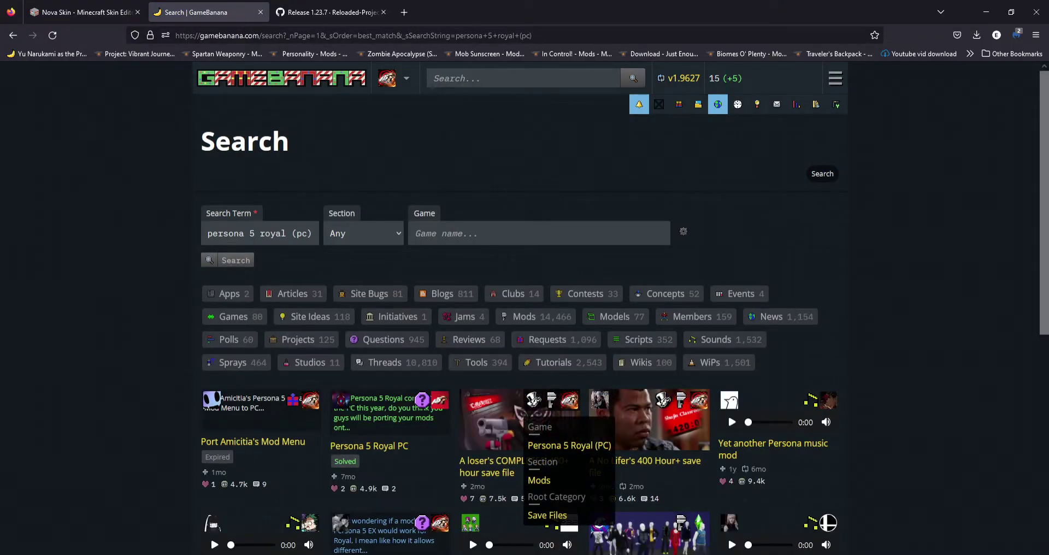
{"action": "mouse_move", "coordinate": [522, 415]}
{"action": "left_click", "coordinate": [570, 446]}
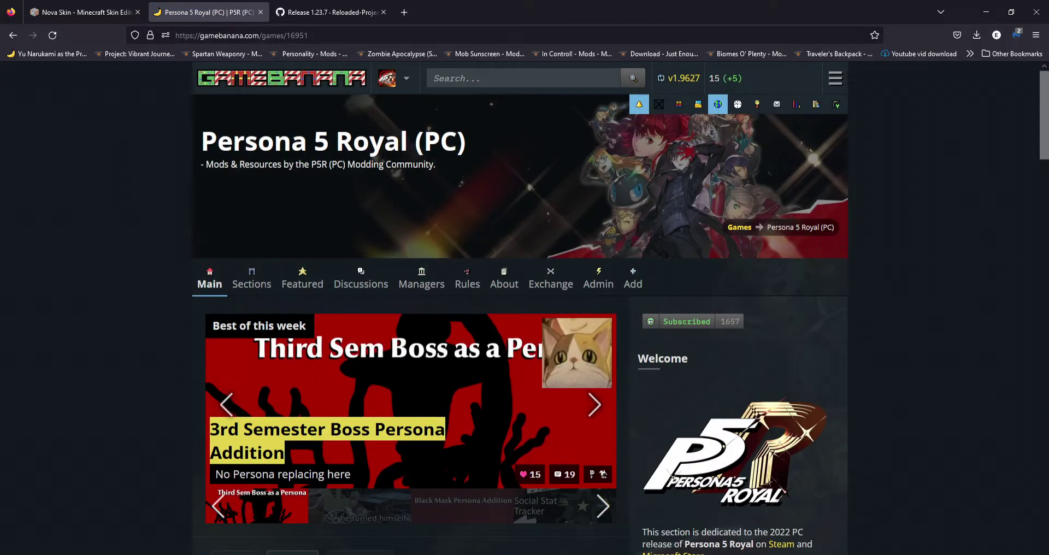
- Scroll down to the Zan over Garu mod's Files section
{"action": "scroll", "coordinate": [588, 552], "scroll_direction": "down", "scroll_amount": 3}
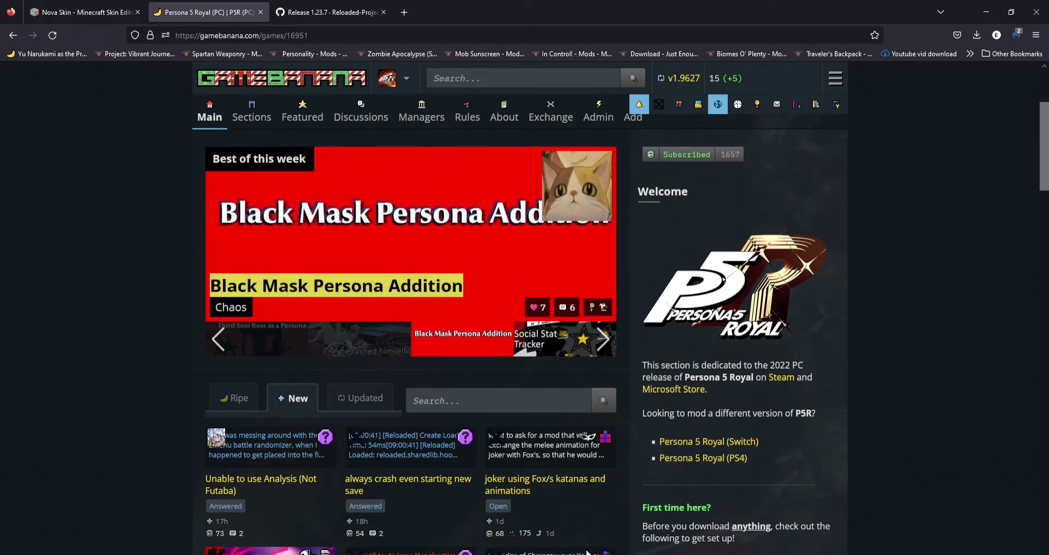
{"action": "scroll", "coordinate": [588, 552], "scroll_direction": "down", "scroll_amount": 10}
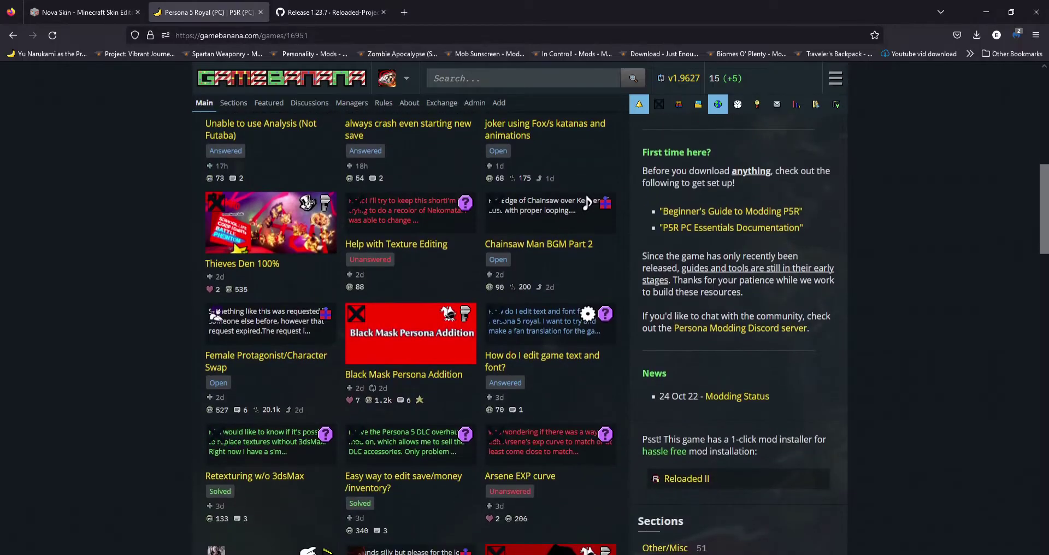
{"action": "scroll", "coordinate": [525, 328], "scroll_direction": "down", "scroll_amount": 7}
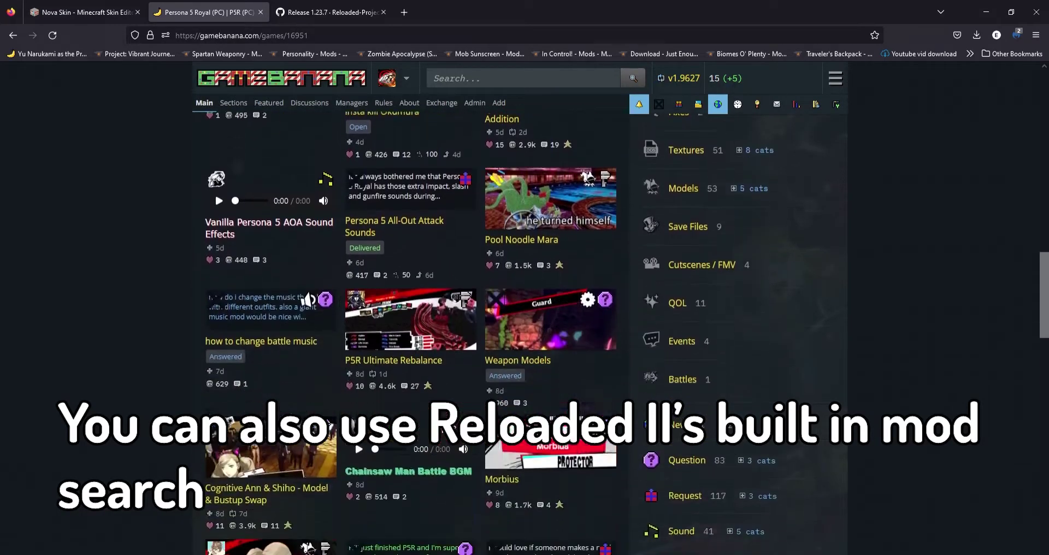
{"action": "scroll", "coordinate": [525, 328], "scroll_direction": "down", "scroll_amount": 6}
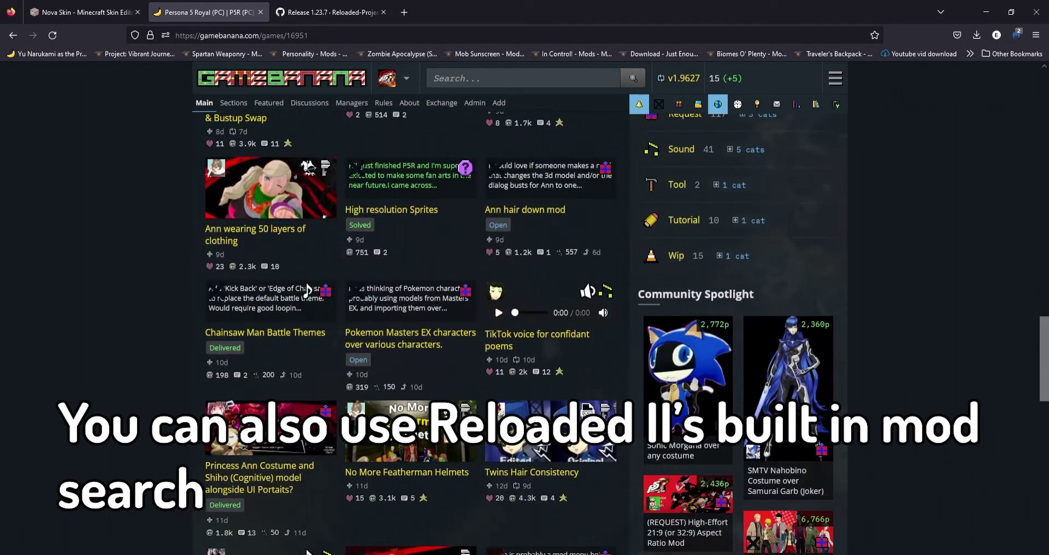
{"action": "scroll", "coordinate": [525, 328], "scroll_direction": "down", "scroll_amount": 5}
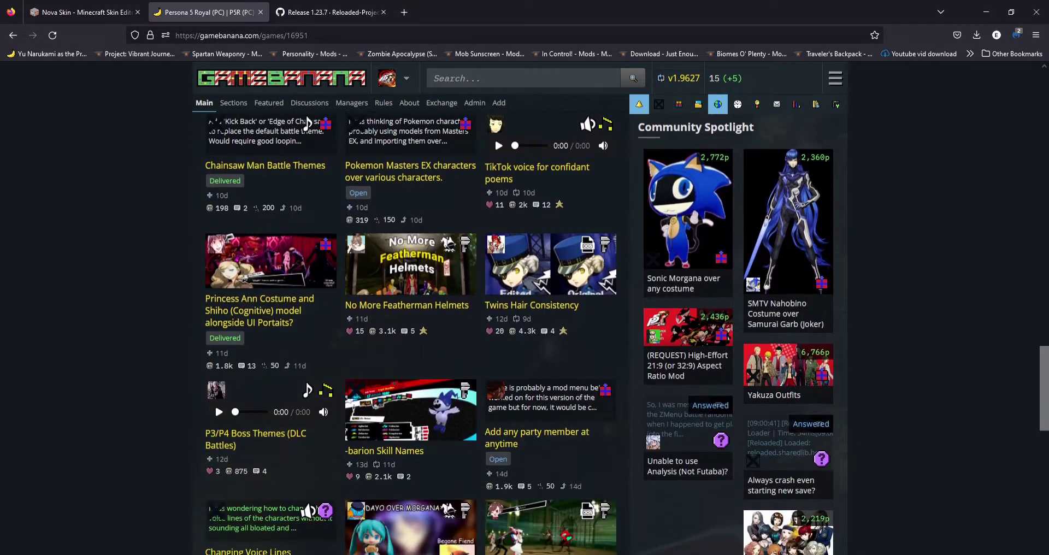
{"action": "scroll", "coordinate": [525, 328], "scroll_direction": "down", "scroll_amount": 15}
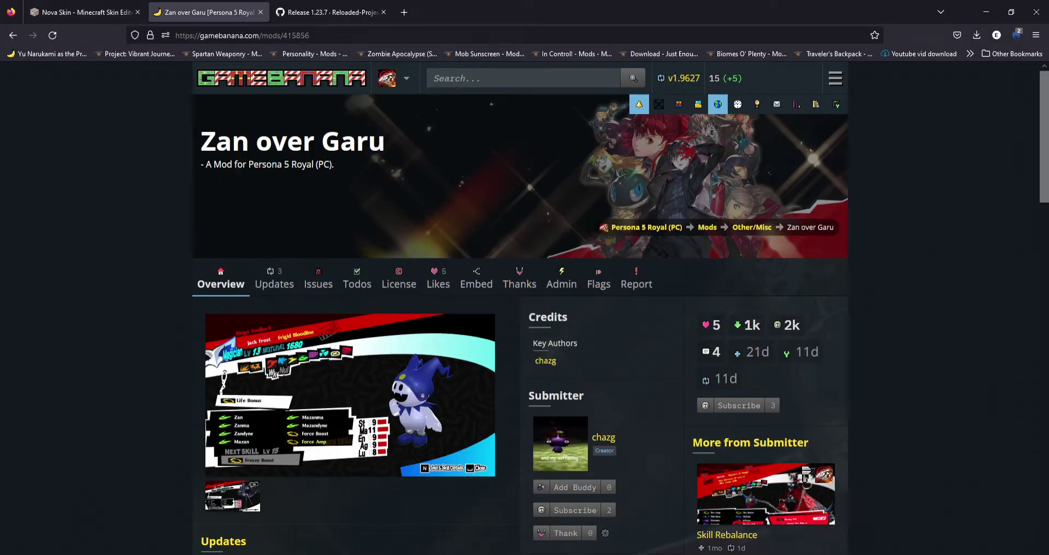
{"action": "scroll", "coordinate": [246, 388], "scroll_direction": "down", "scroll_amount": 2}
{"action": "scroll", "coordinate": [246, 388], "scroll_direction": "down", "scroll_amount": 5}
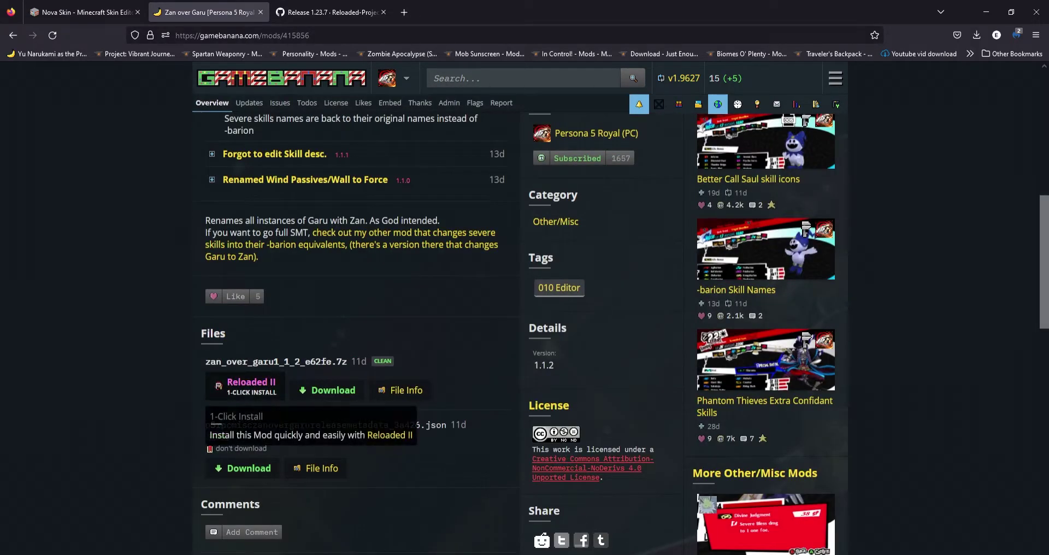
- Install Zan over Garu with the Reloaded II 1-Click Install, letting Firefox open the link
{"action": "left_click", "coordinate": [246, 387]}
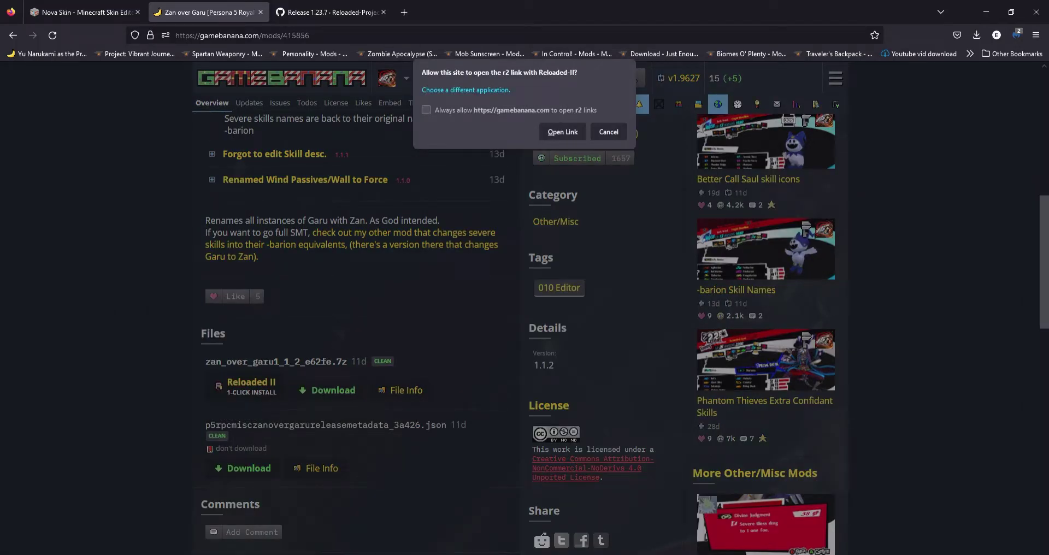
{"action": "left_click", "coordinate": [563, 132]}
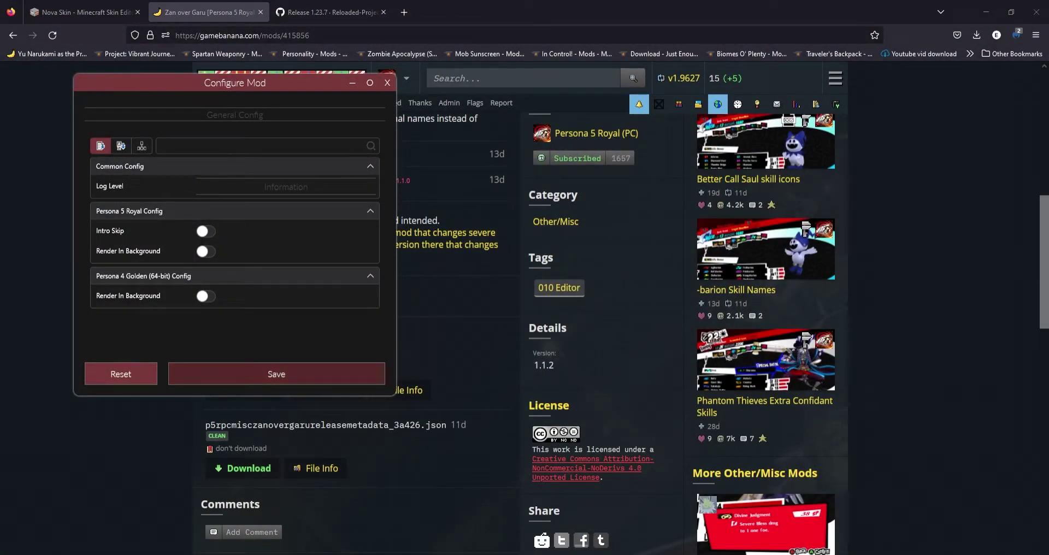
- Save the mod configuration, enable Zan over Garu, and select it to view its description
{"action": "left_click", "coordinate": [277, 374]}
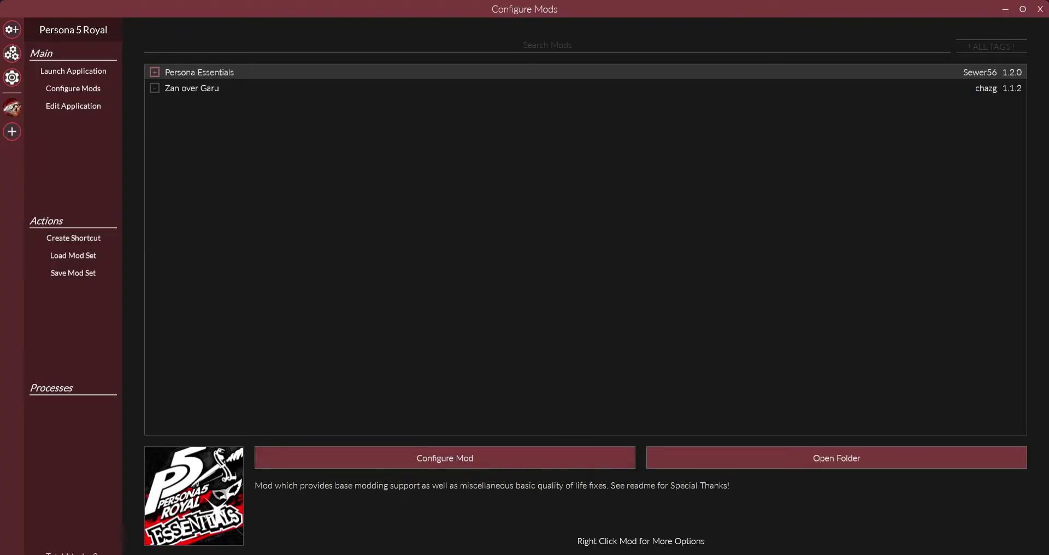
{"action": "left_click", "coordinate": [155, 88]}
{"action": "left_click", "coordinate": [191, 88]}
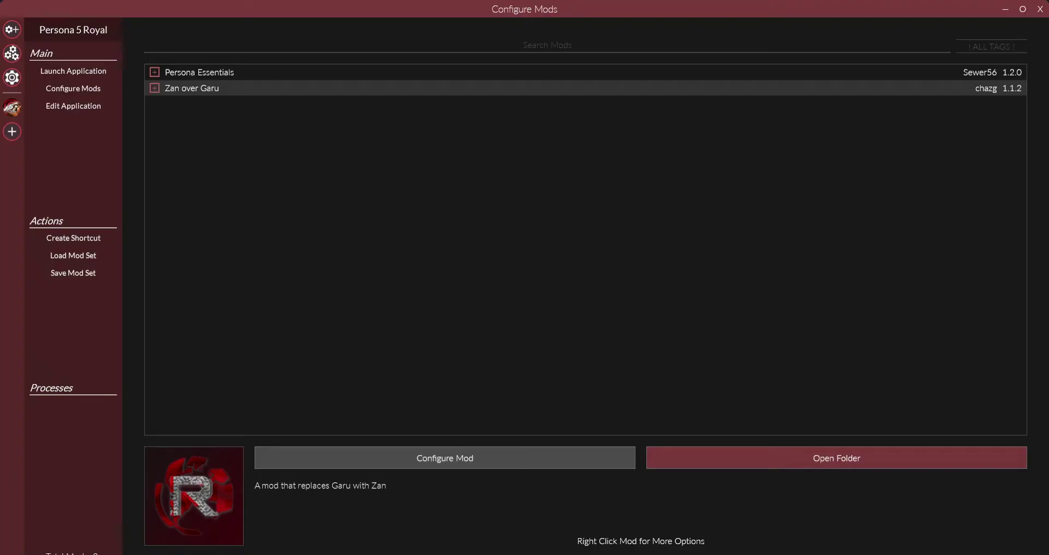